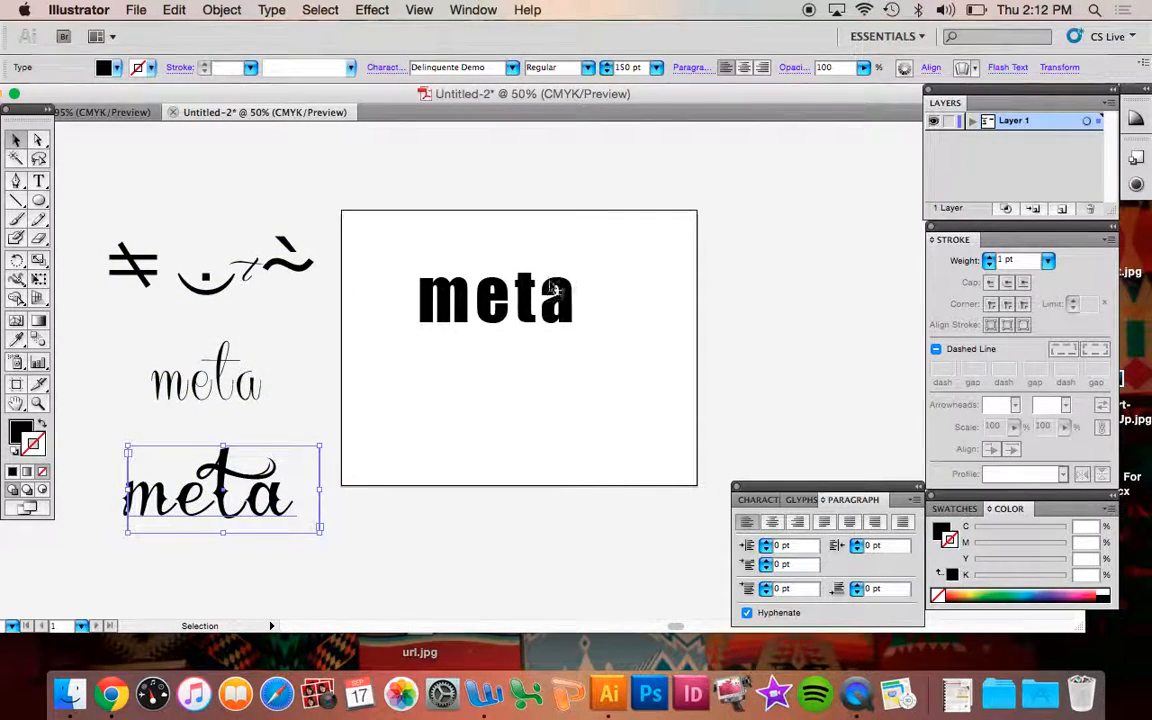
Convert the bold Impact "meta" text on the artboard to outlines.
{"action": "left_click", "coordinate": [500, 303]}
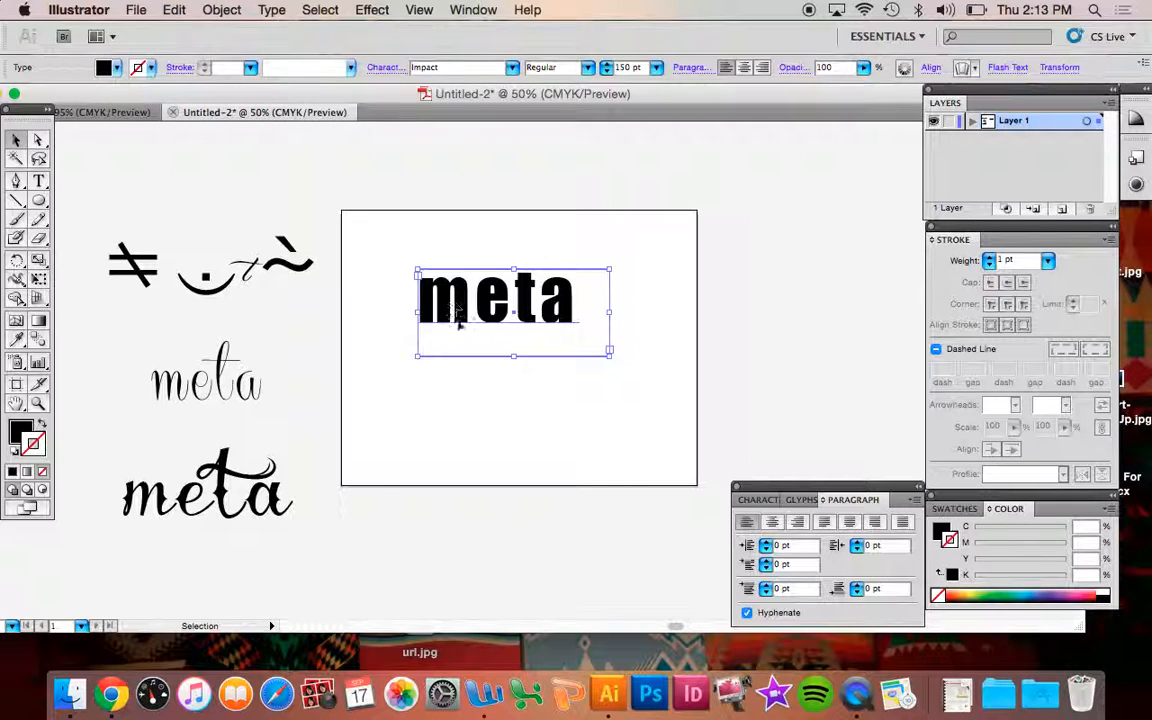
{"action": "left_click_drag", "start_coordinate": [477, 314], "coordinate": [476, 309]}
{"action": "left_click", "coordinate": [38, 181]}
{"action": "key", "text": "super+a"}
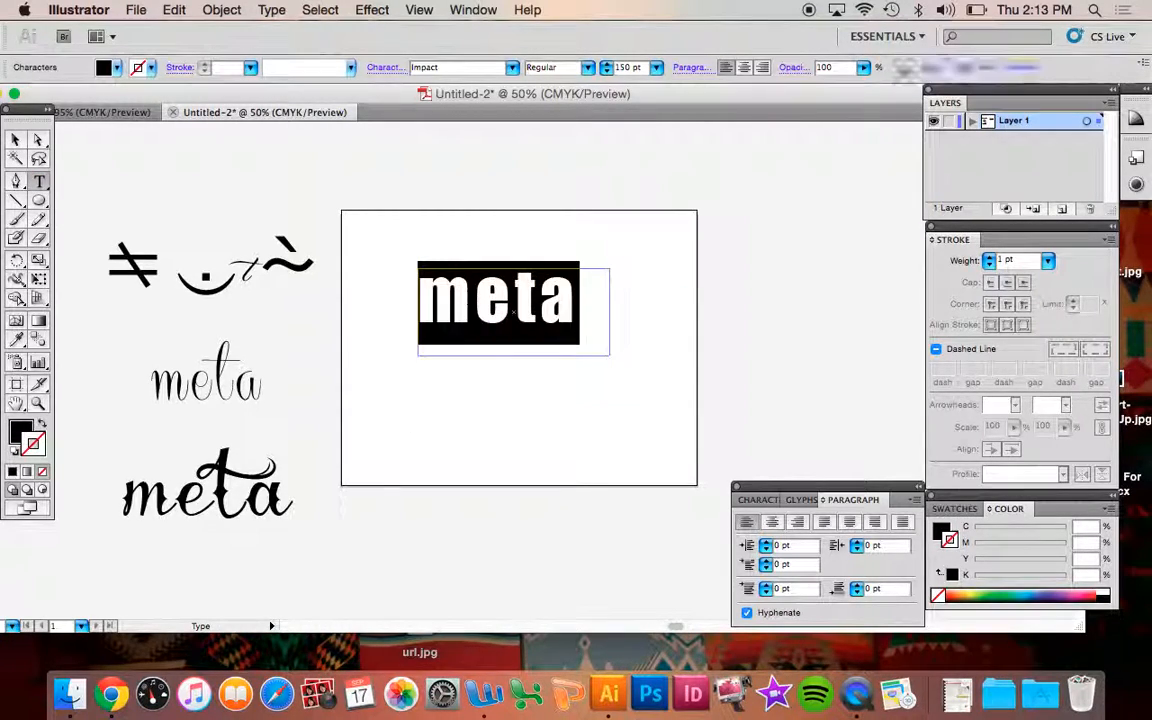
{"action": "key", "text": "Escape"}
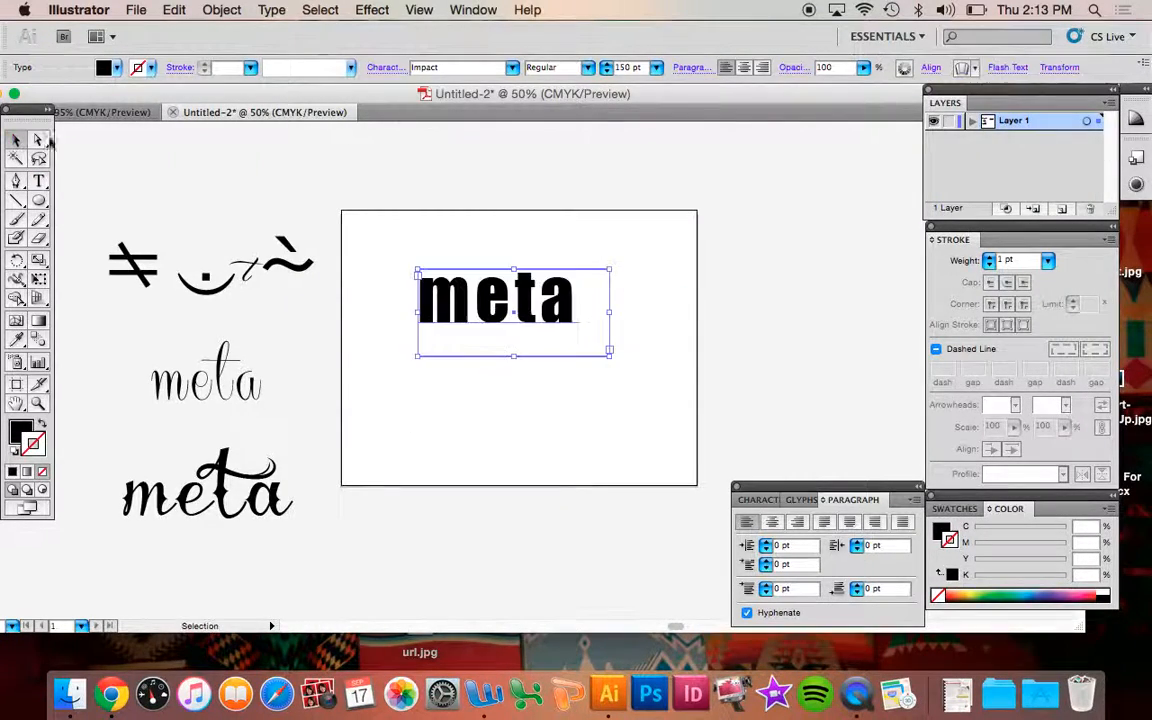
{"action": "left_click", "coordinate": [271, 10]}
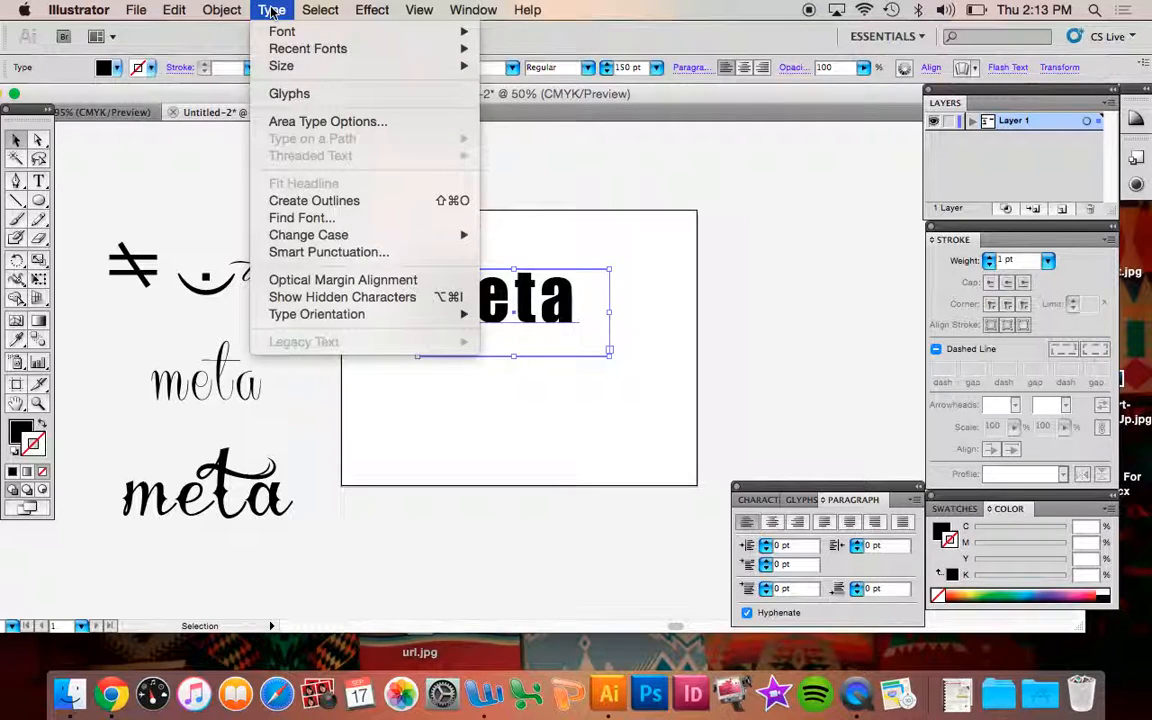
{"action": "left_click", "coordinate": [320, 201]}
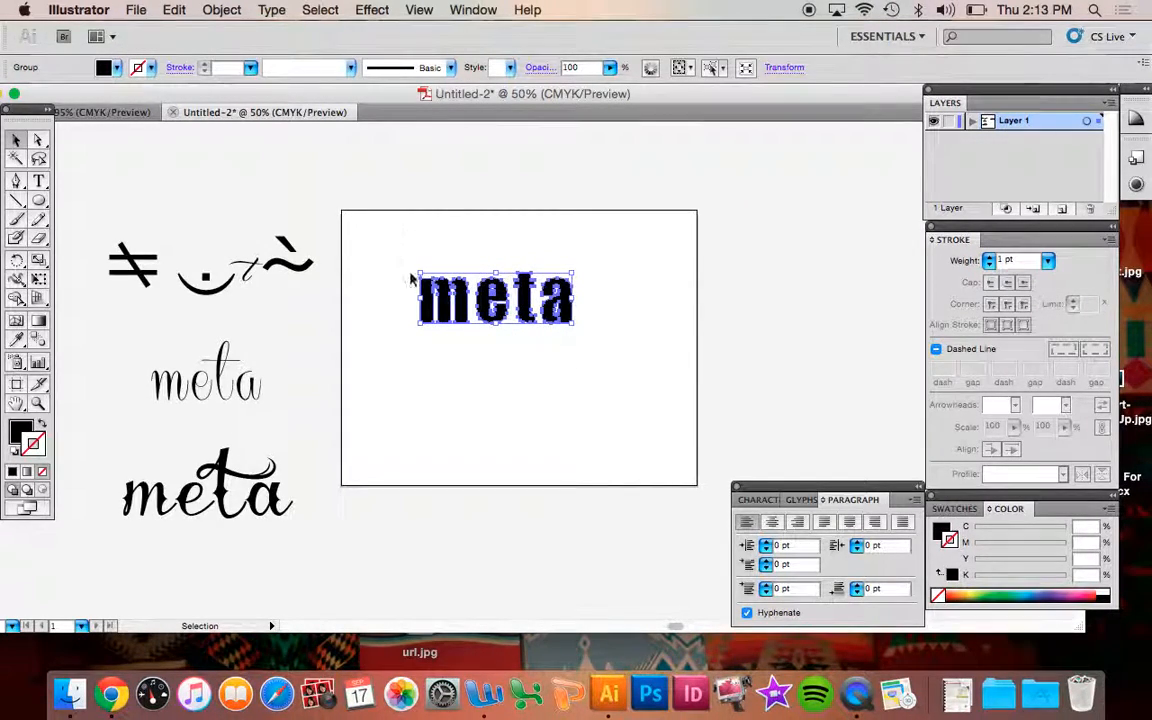
Reposition the outlined word near the middle of the artboard and ungroup it into separate letters.
{"action": "left_click", "coordinate": [538, 371]}
{"action": "left_click_drag", "start_coordinate": [487, 304], "coordinate": [527, 264]}
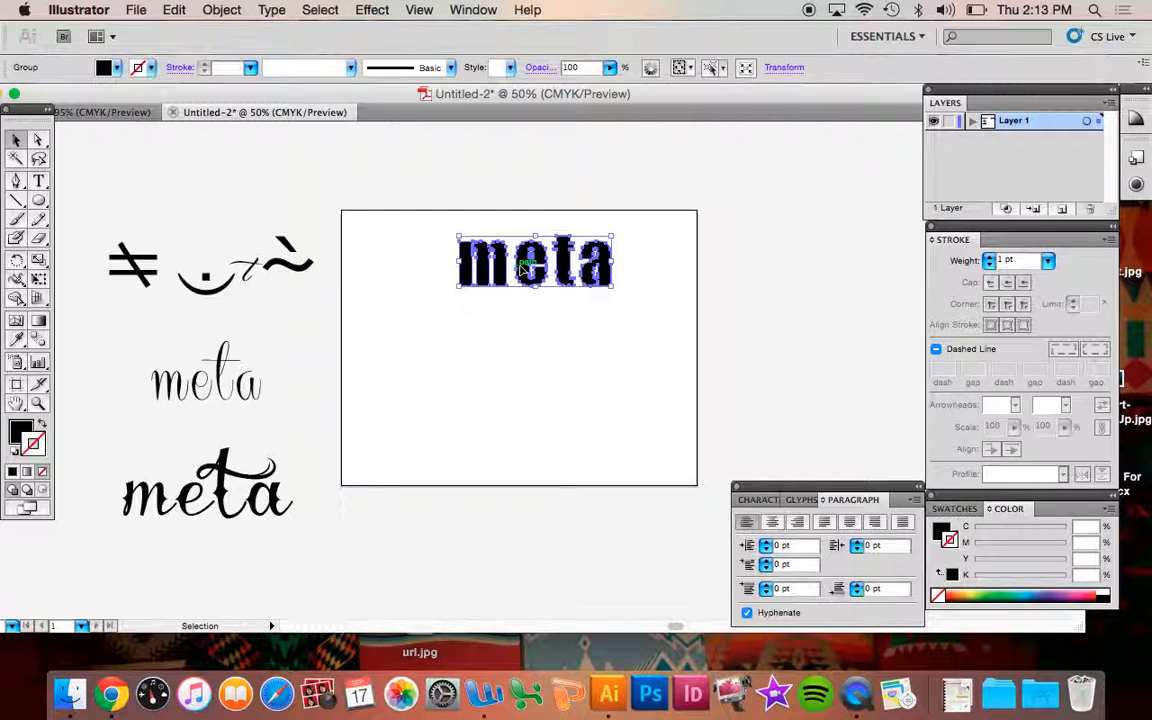
{"action": "left_click_drag", "start_coordinate": [498, 266], "coordinate": [461, 307]}
{"action": "left_click_drag", "start_coordinate": [566, 300], "coordinate": [607, 297]}
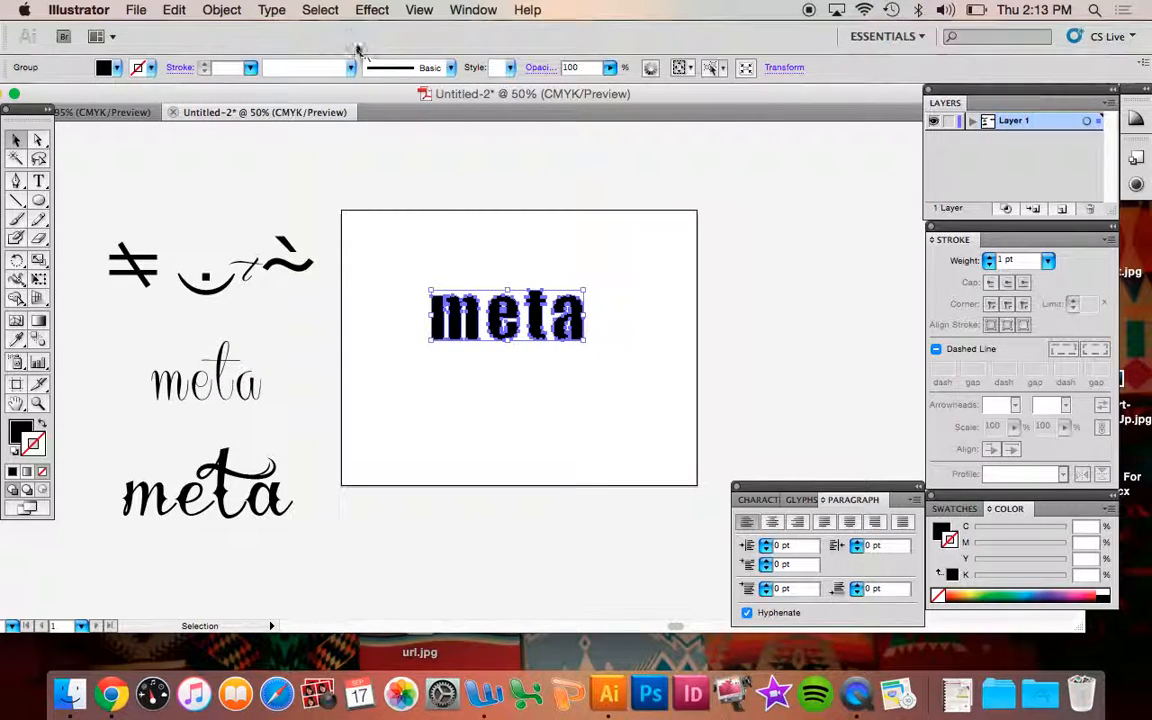
{"action": "left_click", "coordinate": [232, 9]}
{"action": "left_click", "coordinate": [260, 98]}
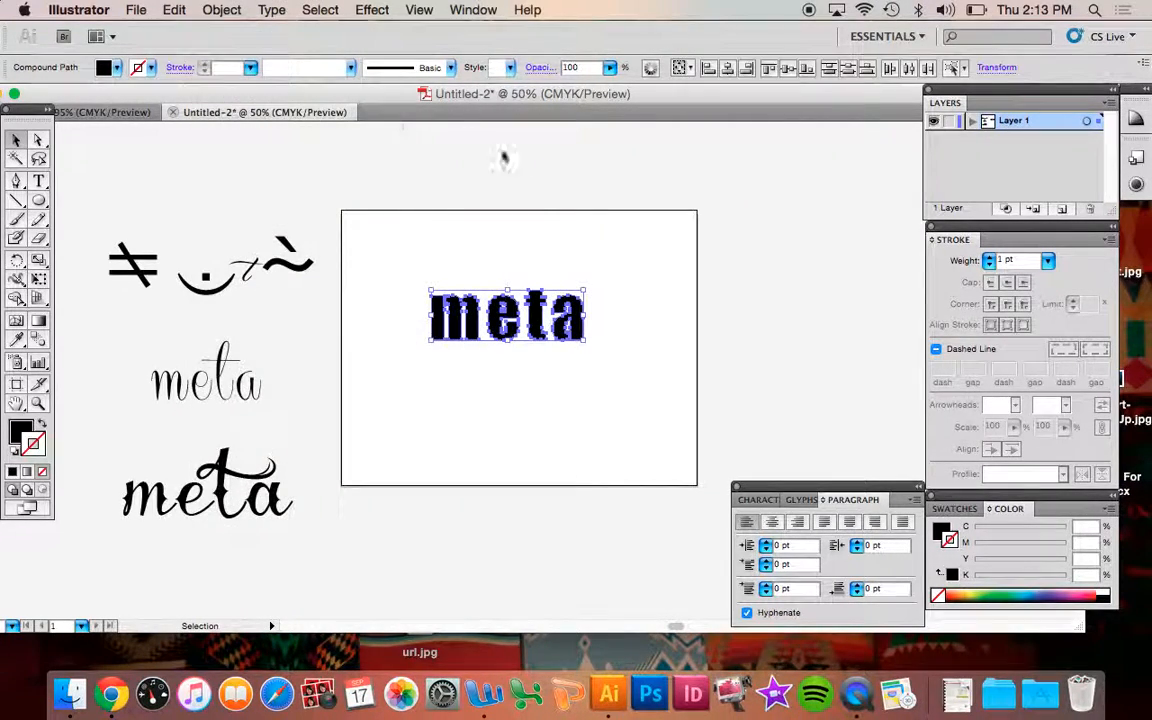
Spread the letters apart at different heights, tilting the m counterclockwise and the a clockwise.
{"action": "left_click", "coordinate": [486, 230]}
{"action": "left_click_drag", "start_coordinate": [510, 318], "coordinate": [615, 294]}
{"action": "left_click", "coordinate": [416, 318]}
{"action": "left_click", "coordinate": [436, 313]}
{"action": "left_click_drag", "start_coordinate": [429, 291], "coordinate": [446, 316]}
{"action": "left_click", "coordinate": [728, 437]}
Reshape the m's legs with Direct Selection, flaring the outer two outward and pulling the middle one into a downward point.
{"action": "left_click", "coordinate": [38, 402]}
{"action": "left_click", "coordinate": [532, 340]}
{"action": "left_click", "coordinate": [514, 336]}
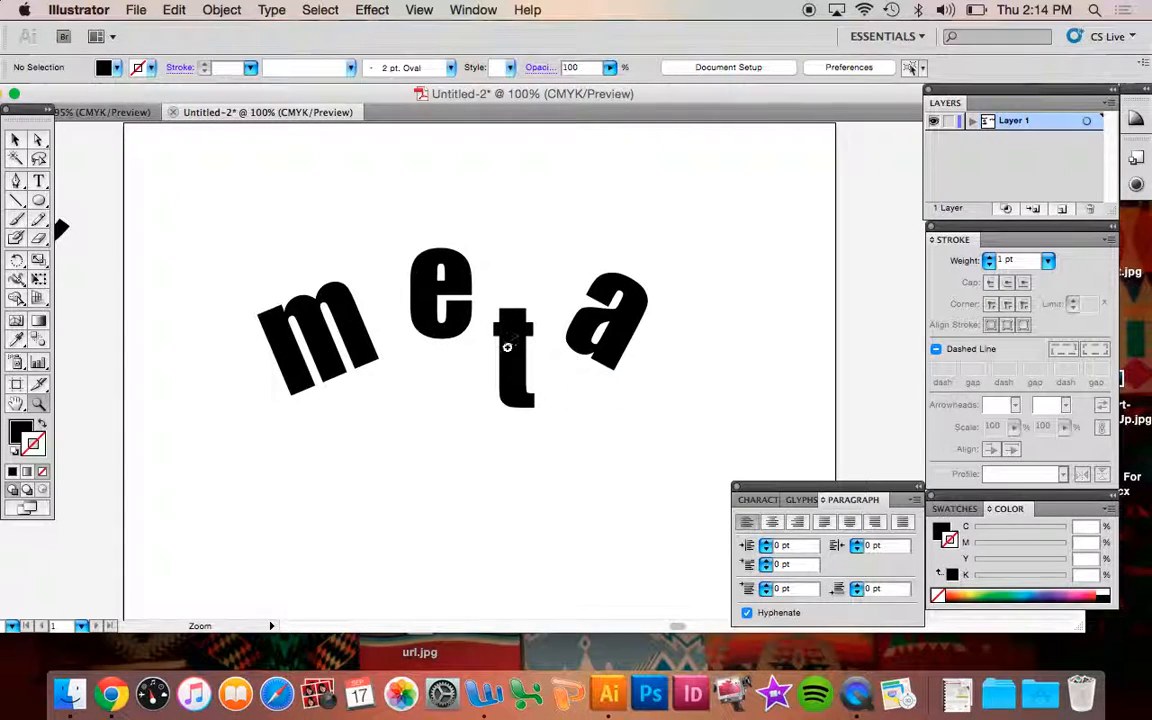
{"action": "left_click", "coordinate": [38, 139]}
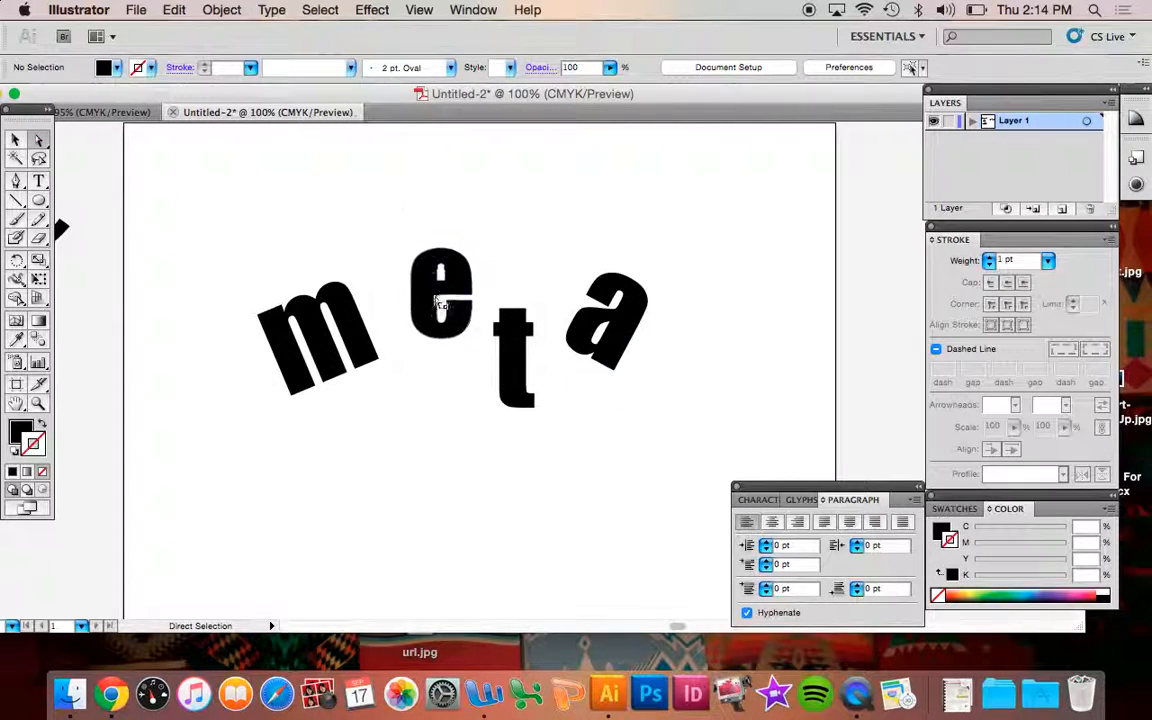
{"action": "mouse_move", "coordinate": [382, 358]}
{"action": "left_mouse_down"}
{"action": "mouse_move", "coordinate": [411, 347]}
{"action": "mouse_move", "coordinate": [397, 362]}
{"action": "left_mouse_up"}
{"action": "left_click_drag", "start_coordinate": [356, 301], "coordinate": [368, 297]}
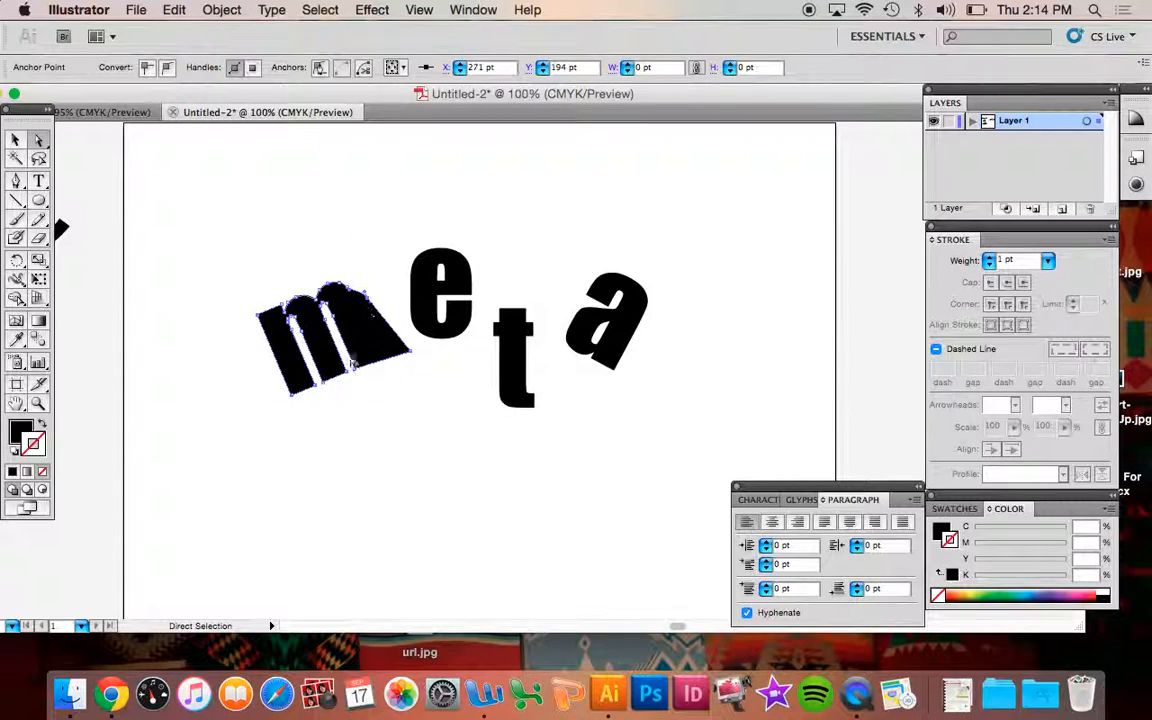
{"action": "left_click_drag", "start_coordinate": [291, 393], "coordinate": [265, 412]}
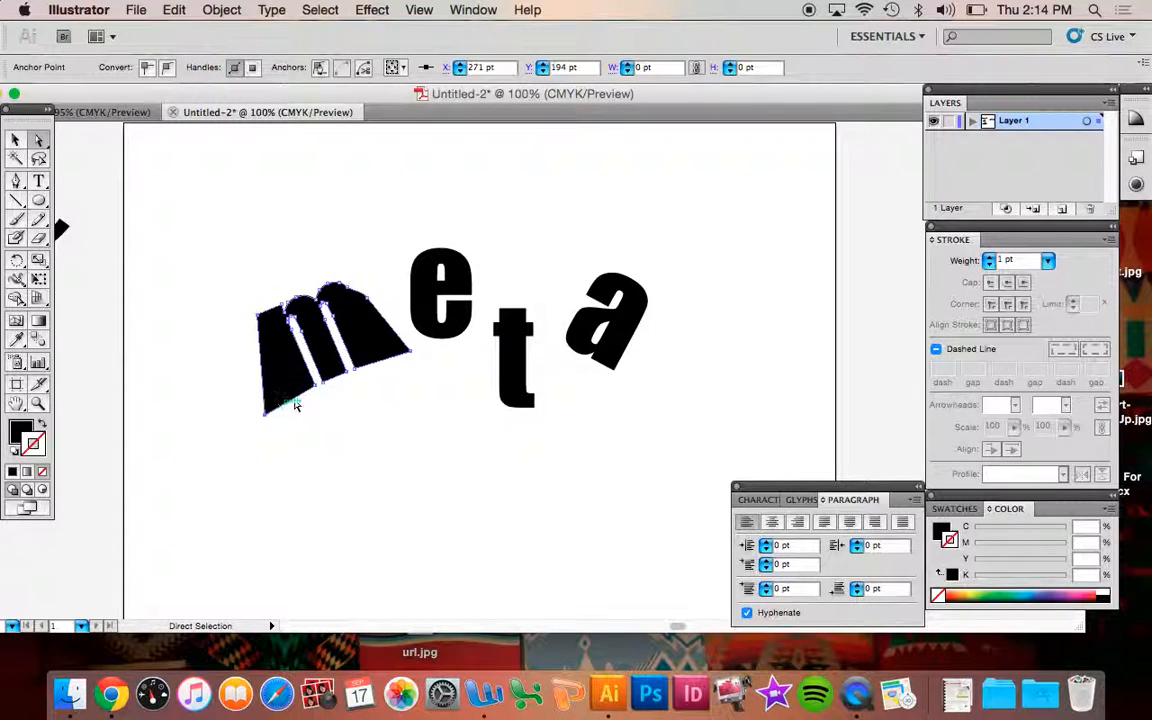
{"action": "left_click_drag", "start_coordinate": [347, 372], "coordinate": [348, 399]}
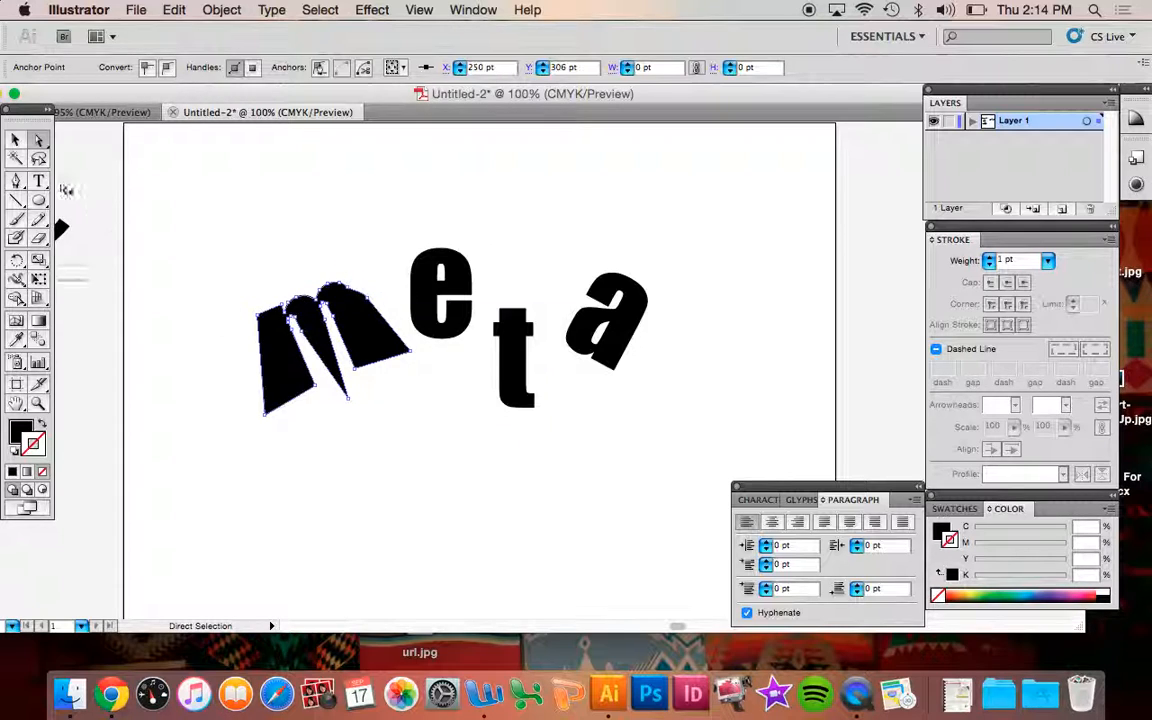
Delete extra anchor points along the top of the m and raise its upper-left corner into an angled tip.
{"action": "left_click_drag", "start_coordinate": [17, 183], "coordinate": [90, 222]}
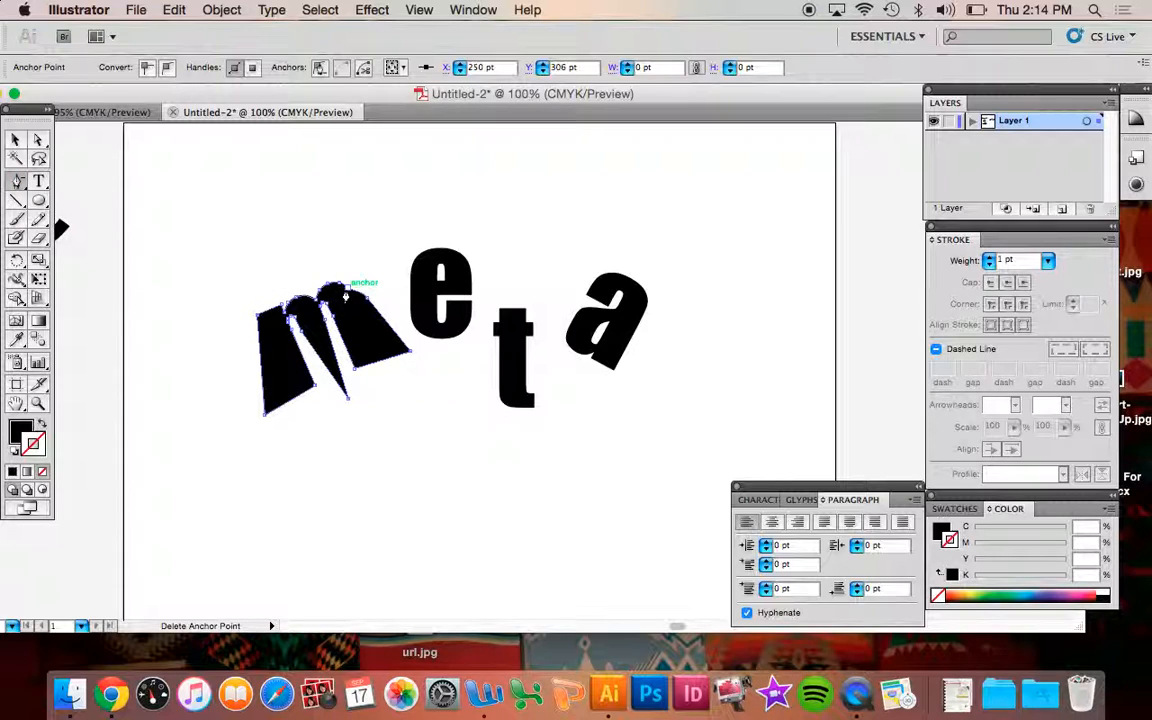
{"action": "left_click", "coordinate": [347, 291]}
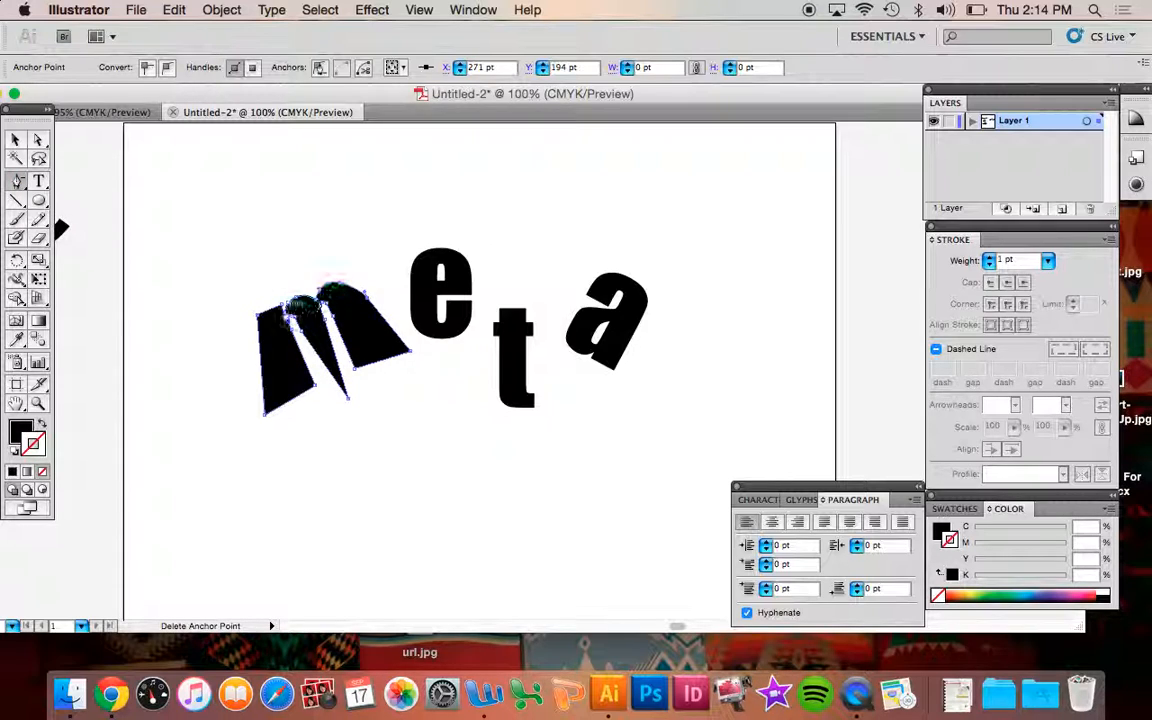
{"action": "left_click", "coordinate": [277, 308]}
{"action": "left_click", "coordinate": [38, 139]}
{"action": "left_click", "coordinate": [266, 256]}
{"action": "left_click_drag", "start_coordinate": [297, 327], "coordinate": [260, 289]}
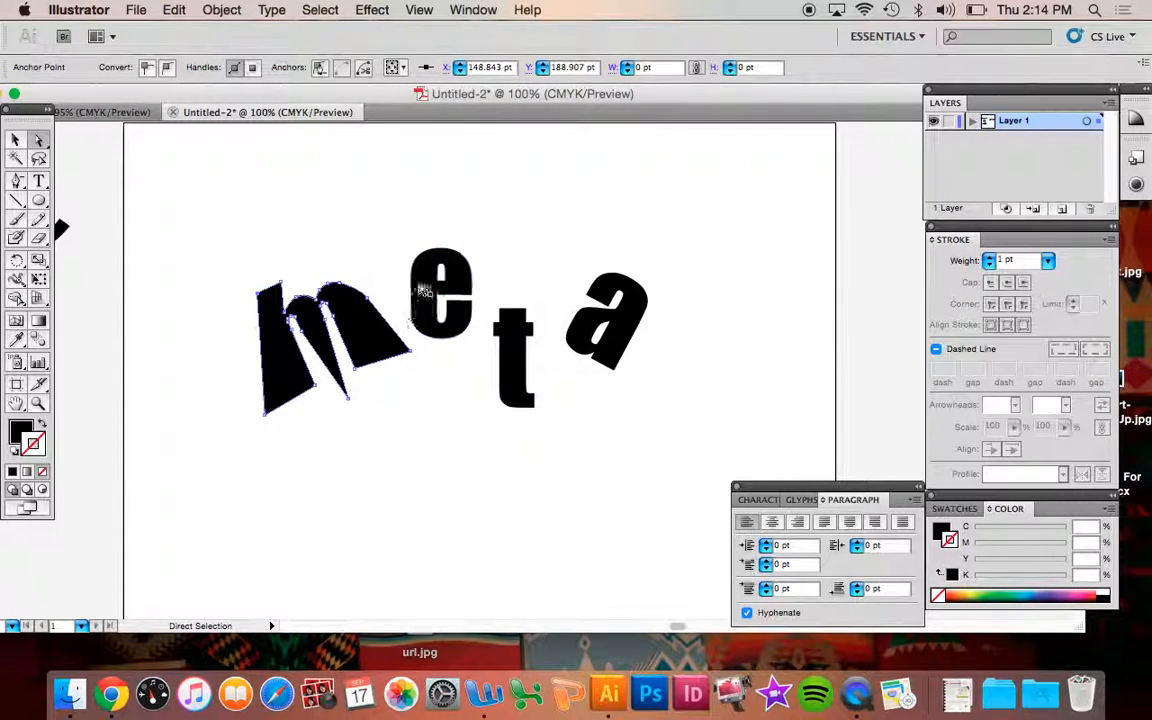
Move the e against the m's right side and enlarge it so the two letters touch.
{"action": "left_click", "coordinate": [423, 286]}
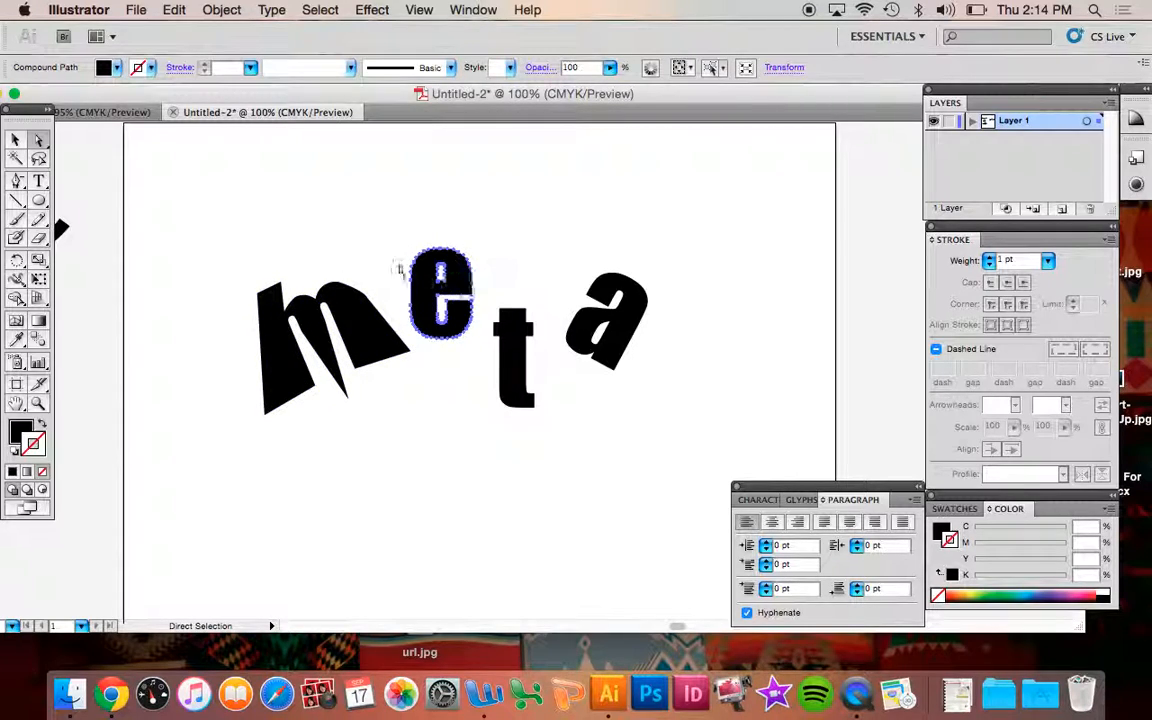
{"action": "left_click", "coordinate": [15, 140]}
{"action": "left_click", "coordinate": [110, 172]}
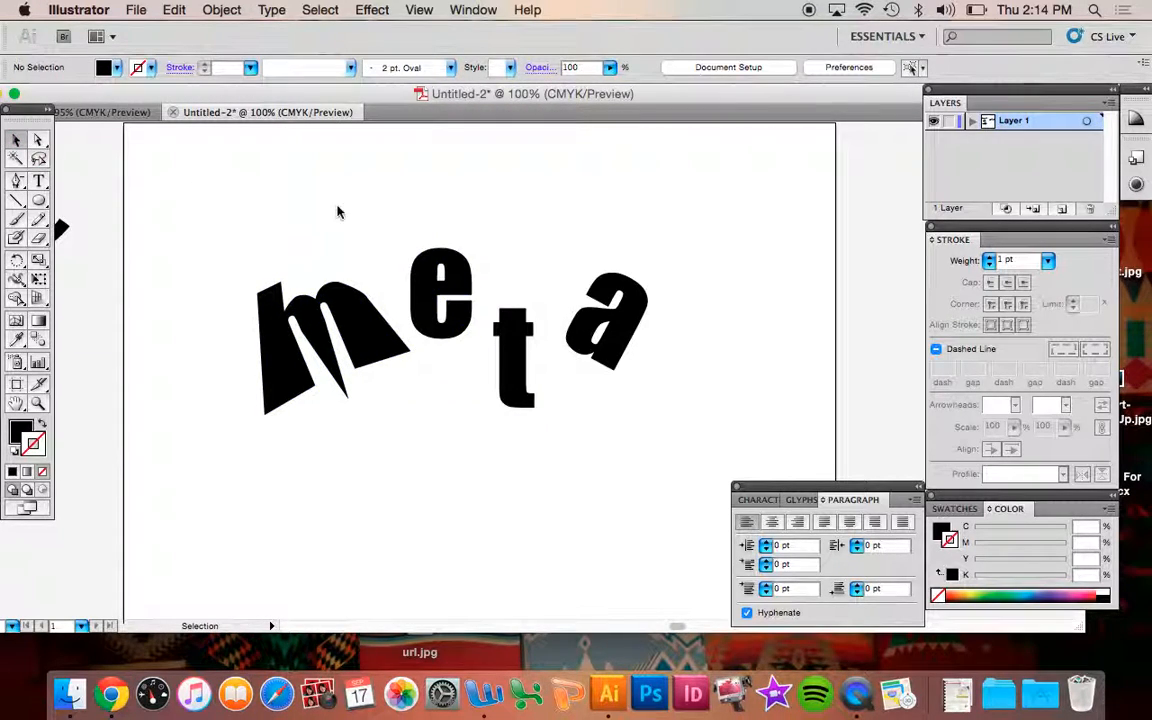
{"action": "left_click_drag", "start_coordinate": [424, 291], "coordinate": [378, 290]}
{"action": "left_click", "coordinate": [490, 270]}
{"action": "left_click", "coordinate": [413, 292]}
{"action": "left_click_drag", "start_coordinate": [425, 245], "coordinate": [499, 367]}
Place the t at the e's lower-right edge and adjust it so its crossbar joins the e.
{"action": "left_click", "coordinate": [524, 239]}
{"action": "left_click", "coordinate": [516, 376]}
{"action": "left_click", "coordinate": [490, 379]}
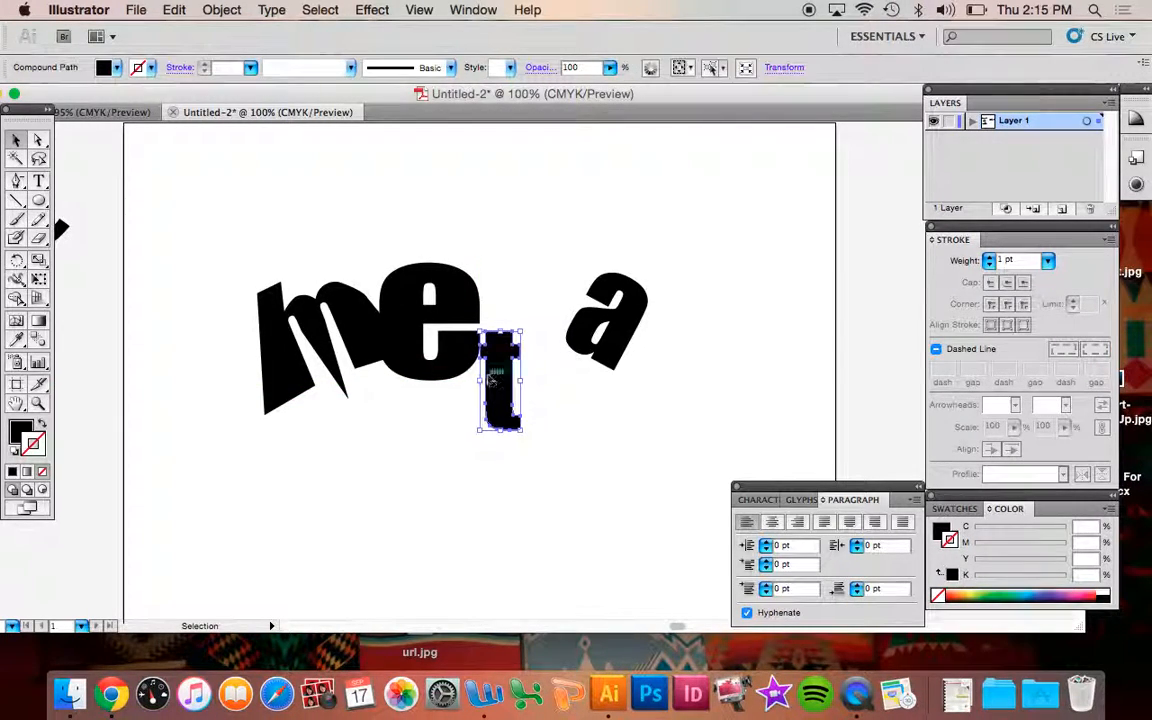
{"action": "left_click", "coordinate": [110, 183]}
{"action": "left_click", "coordinate": [39, 141]}
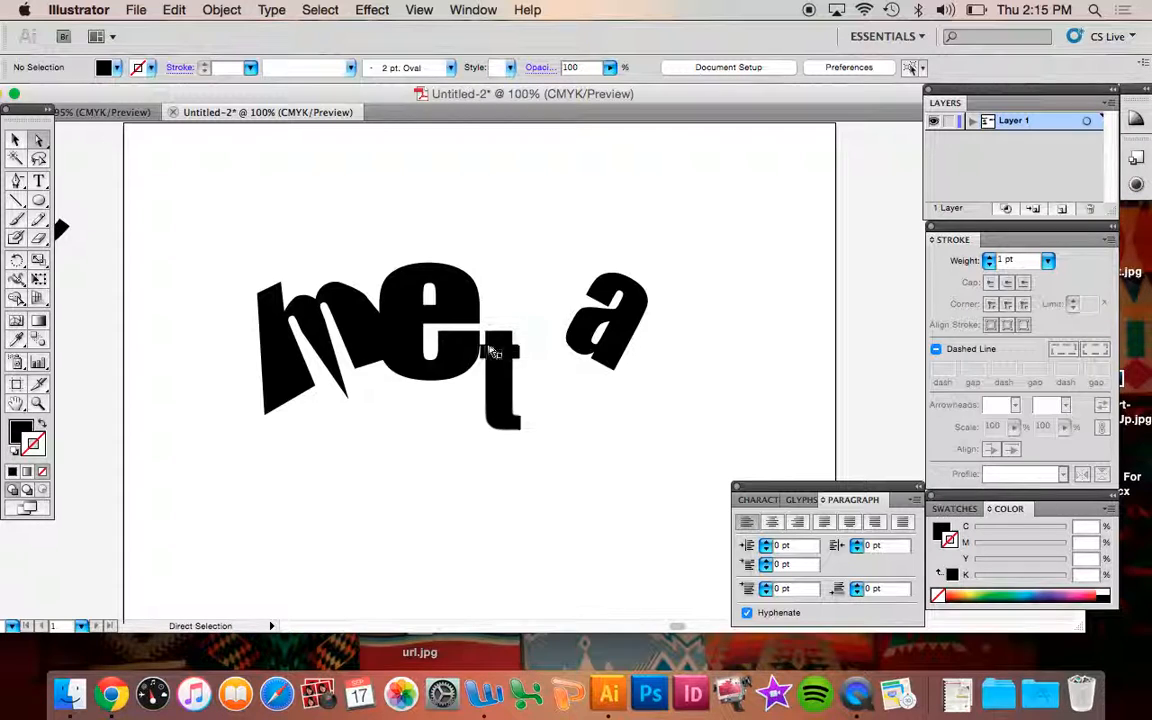
{"action": "left_click_drag", "start_coordinate": [480, 354], "coordinate": [496, 380]}
{"action": "left_click", "coordinate": [538, 320]}
{"action": "left_click", "coordinate": [514, 303]}
{"action": "mouse_move", "coordinate": [485, 363]}
{"action": "left_mouse_down"}
{"action": "mouse_move", "coordinate": [468, 364]}
{"action": "mouse_move", "coordinate": [488, 347]}
{"action": "left_mouse_up"}
{"action": "left_click", "coordinate": [532, 278]}
Enlarge the a and position it so its lower bowl touches the right end of the t's crossbar.
{"action": "left_click", "coordinate": [600, 324]}
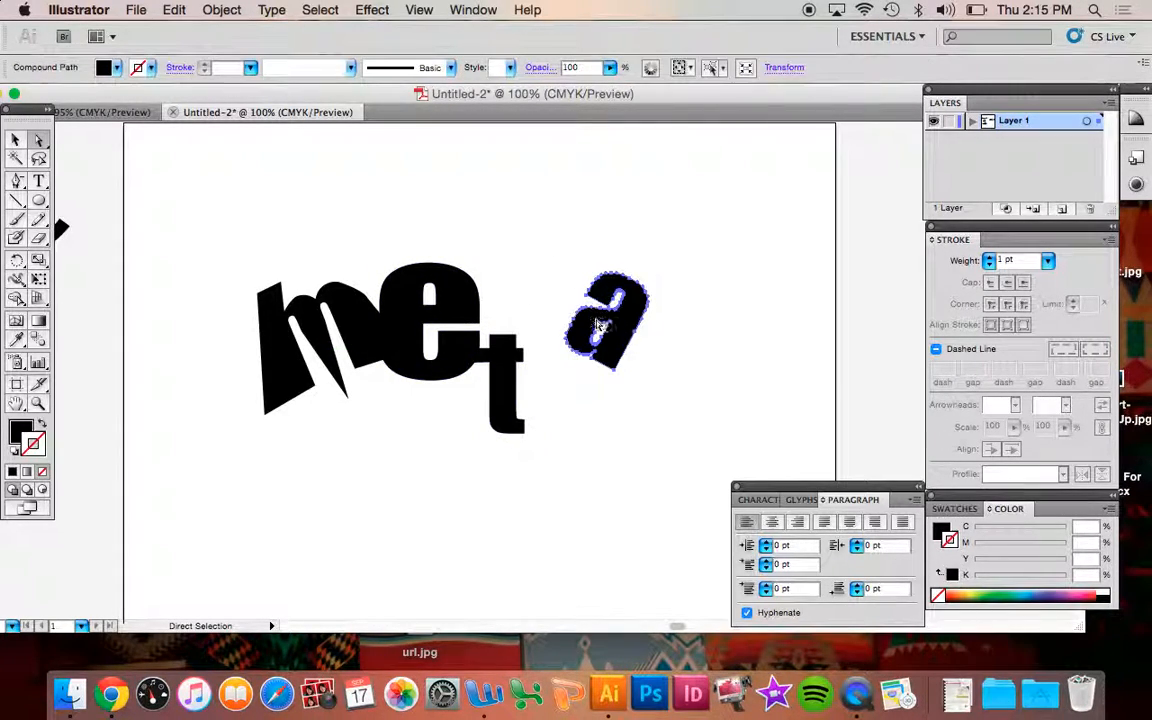
{"action": "left_click", "coordinate": [15, 140]}
{"action": "left_click", "coordinate": [528, 285]}
{"action": "left_click_drag", "start_coordinate": [582, 336], "coordinate": [535, 348]}
{"action": "left_click", "coordinate": [612, 279]}
{"action": "left_click_drag", "start_coordinate": [597, 309], "coordinate": [676, 316]}
{"action": "left_click", "coordinate": [677, 317]}
{"action": "left_click_drag", "start_coordinate": [609, 337], "coordinate": [606, 353]}
{"action": "left_click", "coordinate": [765, 311]}
{"action": "left_click", "coordinate": [817, 331]}
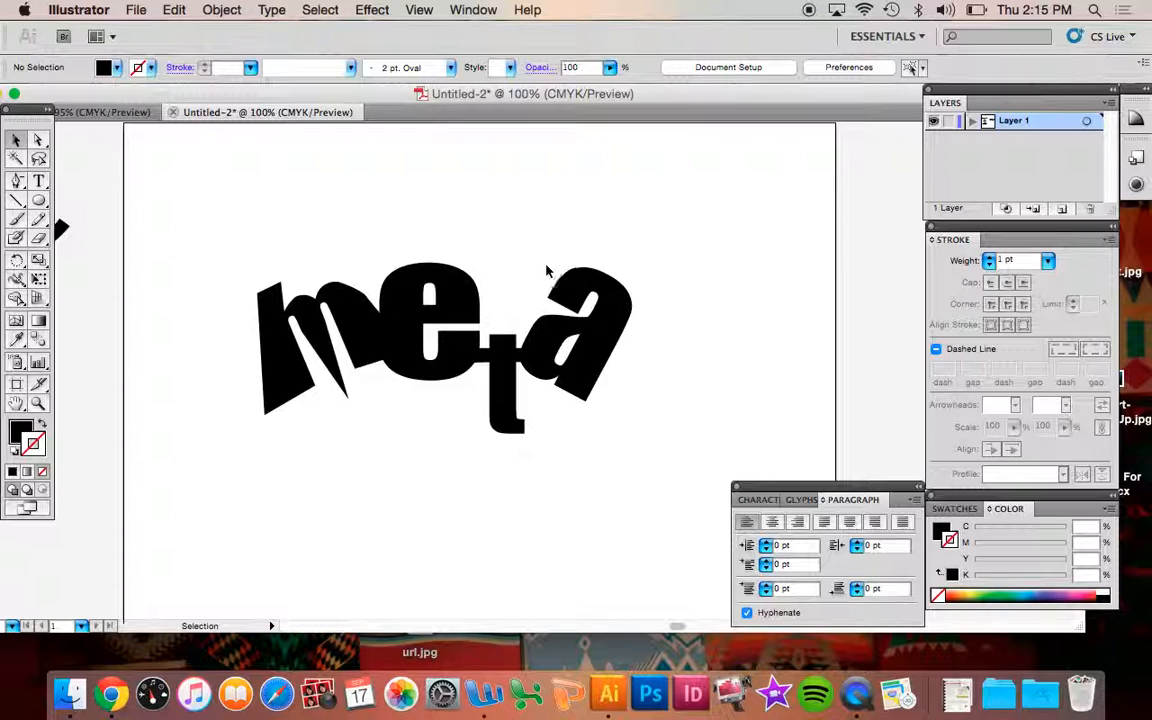
Pull the anchor points on the a's upper stroke outward with Direct Selection to form a pointed, arrow-like tip.
{"action": "left_click", "coordinate": [549, 303]}
{"action": "left_click", "coordinate": [38, 140]}
{"action": "left_click", "coordinate": [576, 247]}
{"action": "left_click_drag", "start_coordinate": [549, 298], "coordinate": [599, 249]}
{"action": "left_click", "coordinate": [772, 281]}
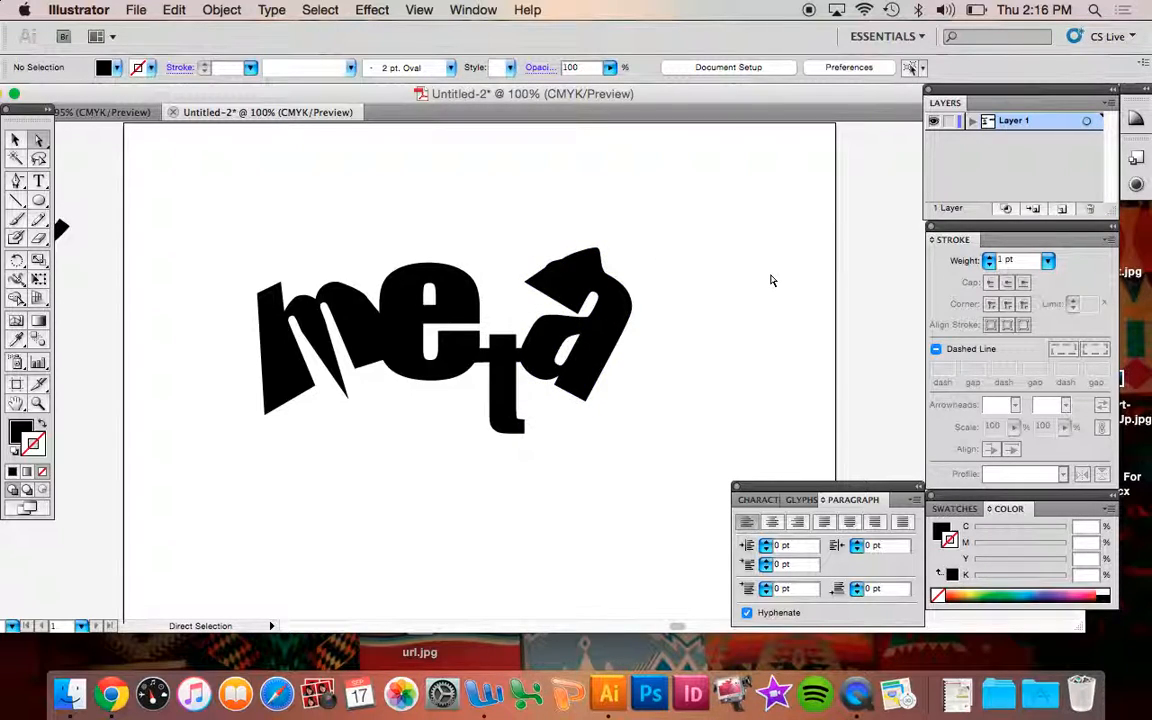